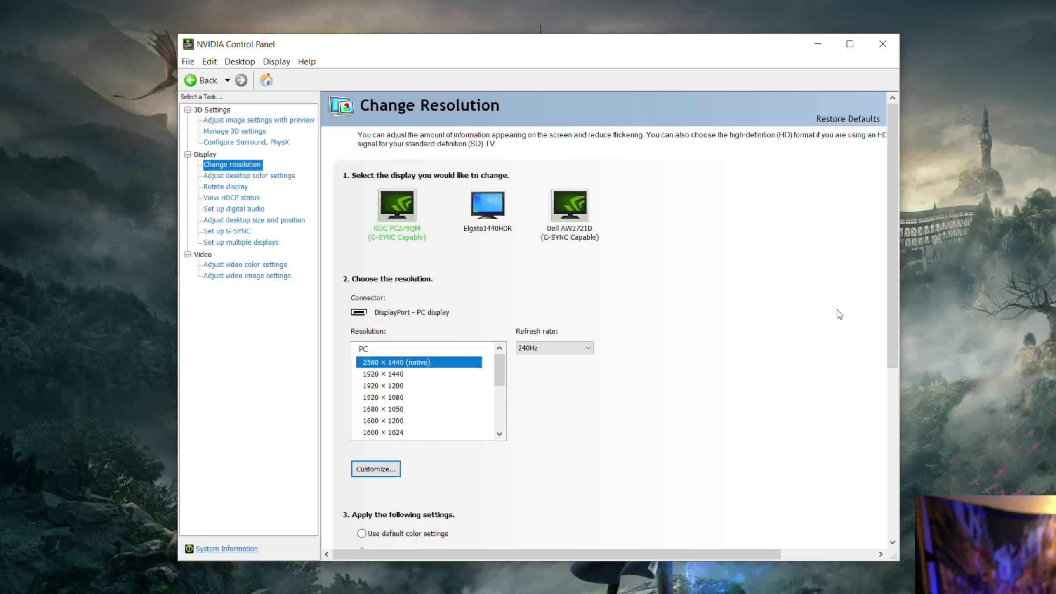
# Choose the NVIDIA color settings for the ROG PG279QM display and set the output color depth to 8 bpc.
pyautogui.moveTo(892, 302); pyautogui.dragTo(889, 463)
pyautogui.click(424, 267)
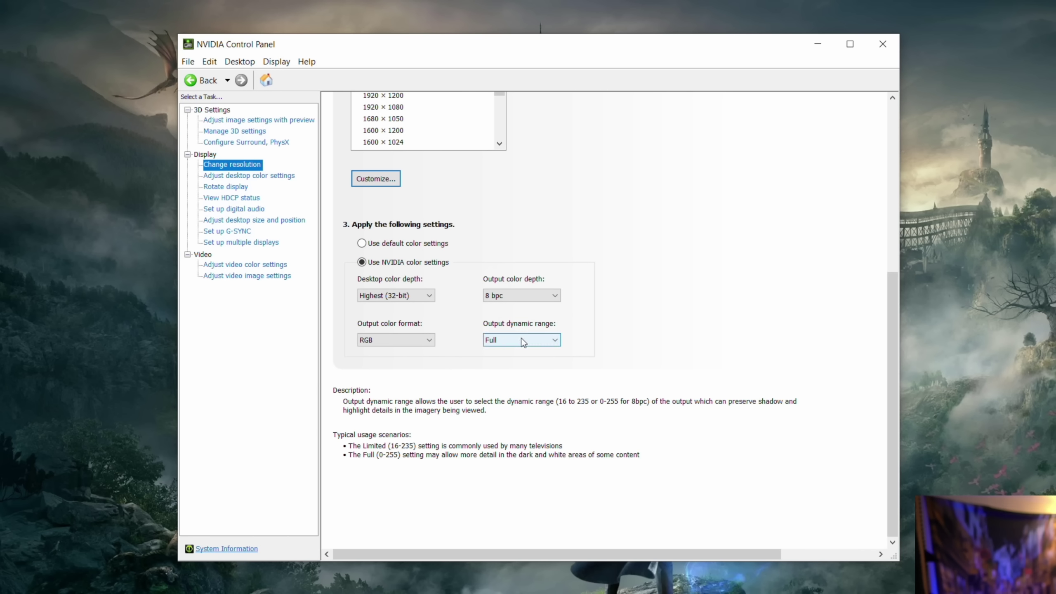
pyautogui.click(522, 298)
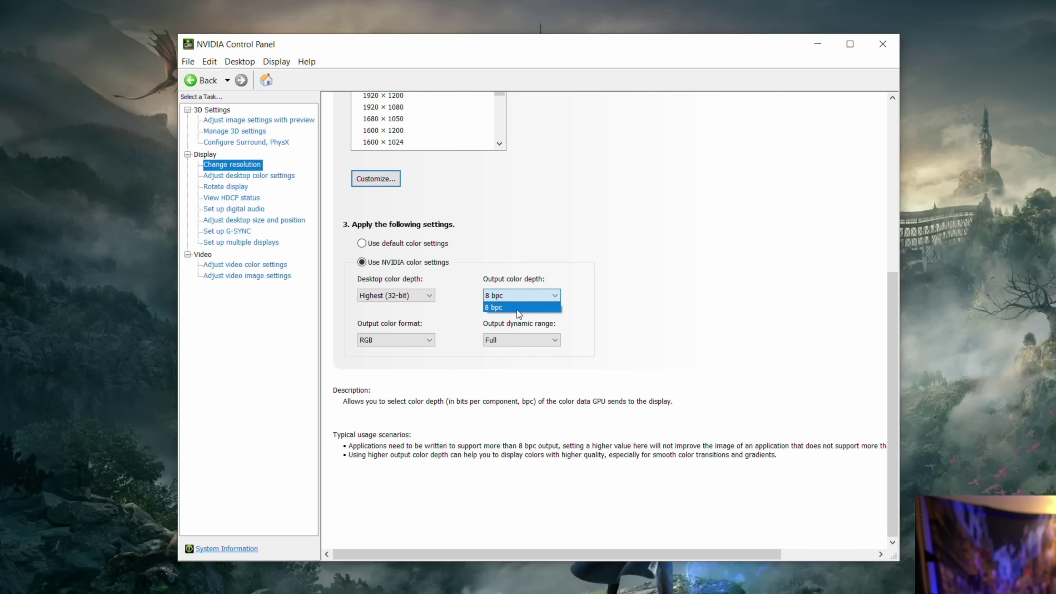
pyautogui.click(519, 310)
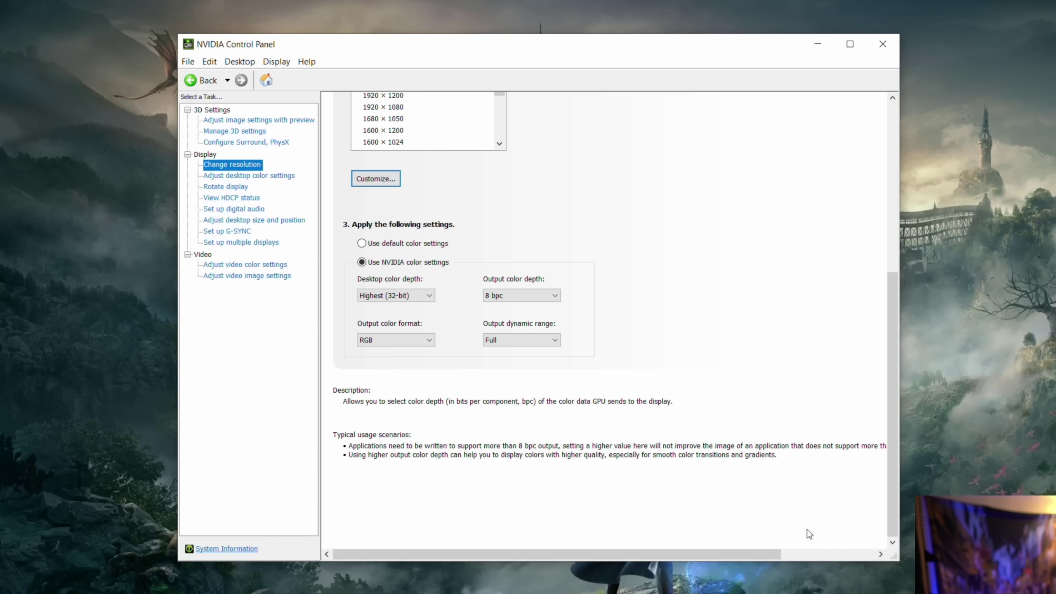
# In the desktop color settings, set brightness to 55%, contrast to 65% and gamma to 1.20, and raise the digital vibrance.
pyautogui.click(273, 179)
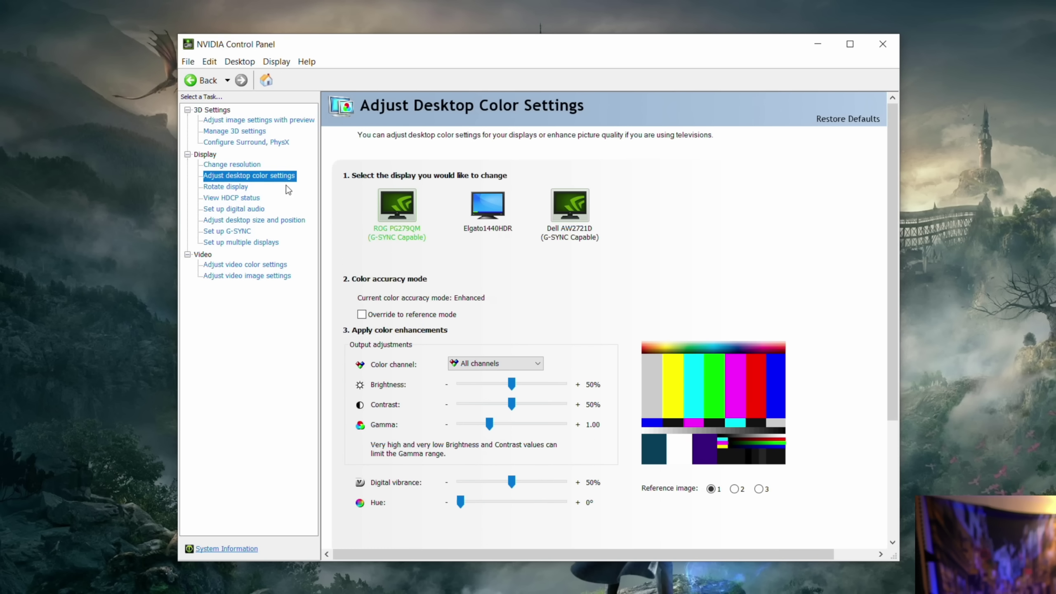
pyautogui.scroll(-1, 717, 220)
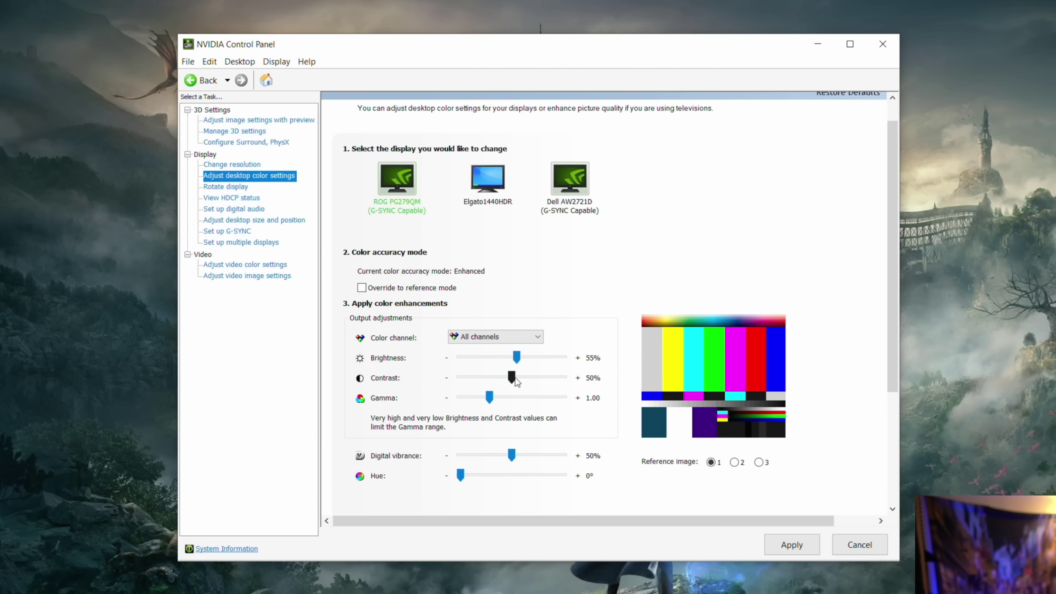
pyautogui.moveTo(519, 378); pyautogui.dragTo(524, 380)
pyautogui.moveTo(495, 399); pyautogui.dragTo(501, 406)
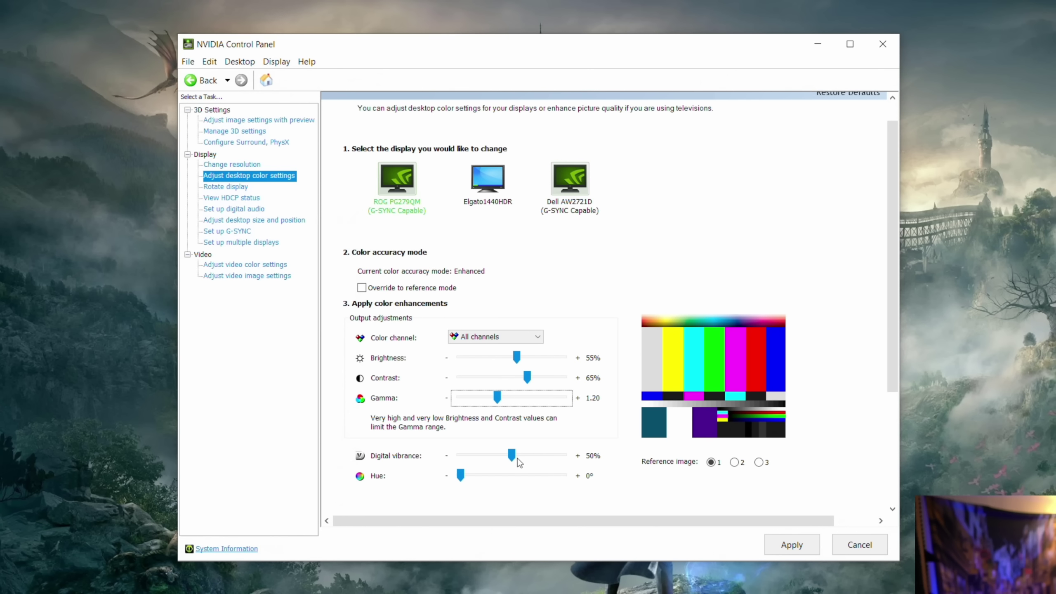
pyautogui.moveTo(514, 460); pyautogui.dragTo(546, 460)
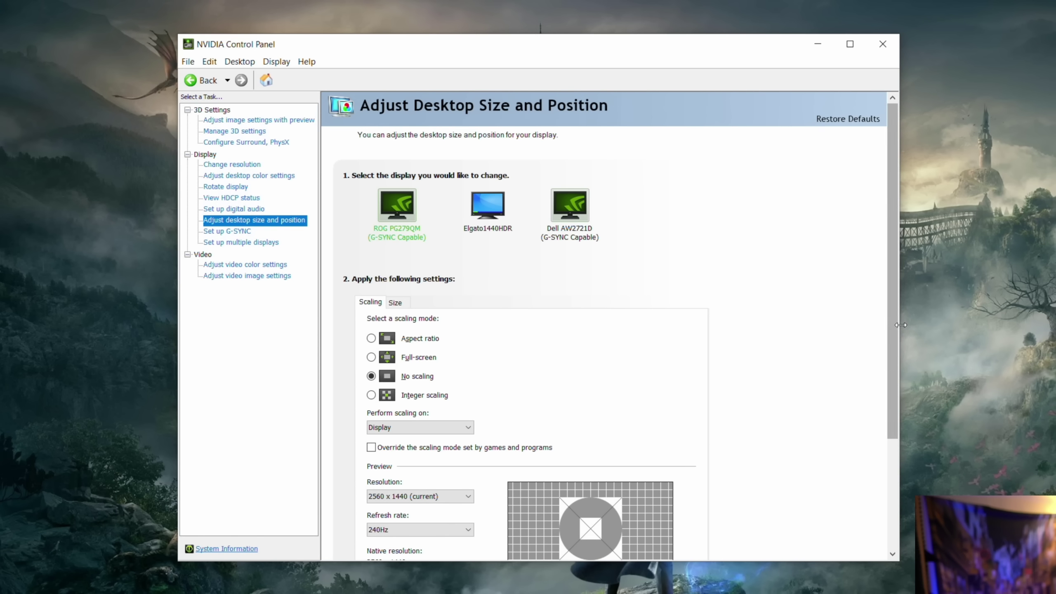
# Examine the desktop scaling options, and check the color adjustment source and dynamic range in the video color settings.
pyautogui.moveTo(894, 382); pyautogui.dragTo(885, 454)
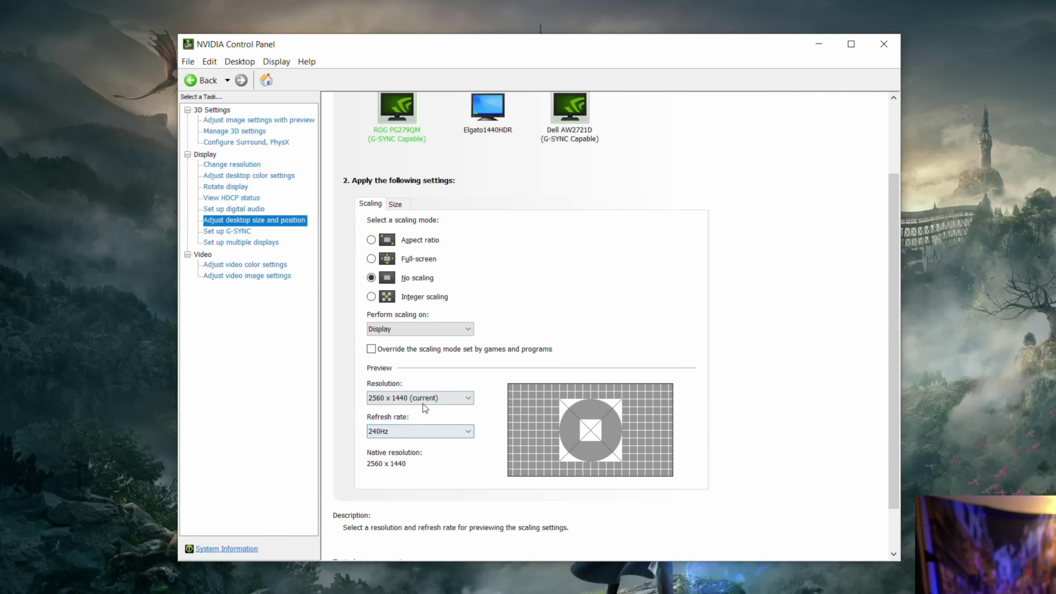
pyautogui.moveTo(892, 343); pyautogui.dragTo(898, 329)
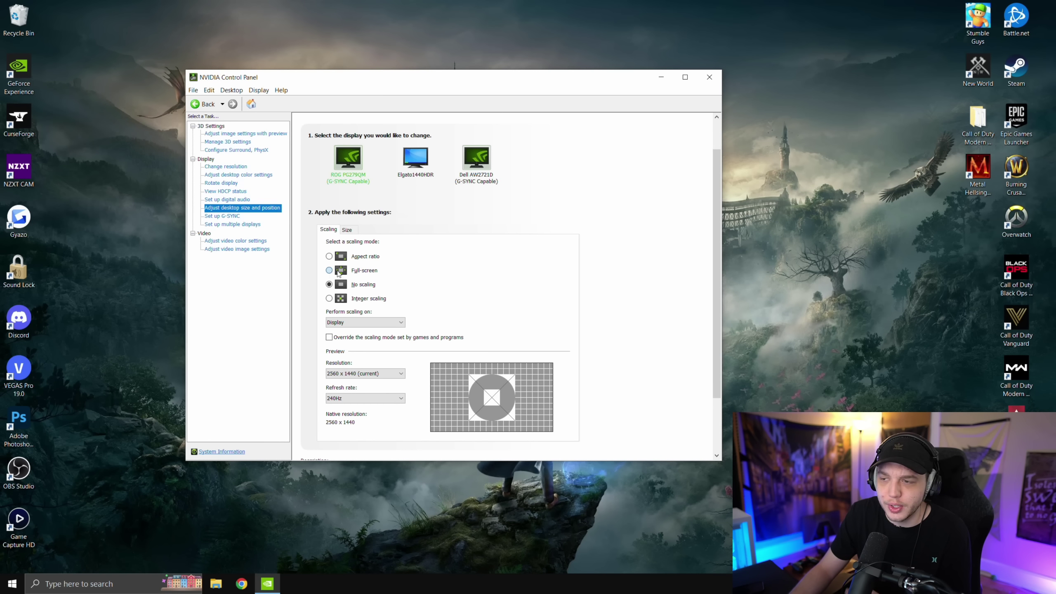
pyautogui.click(235, 241)
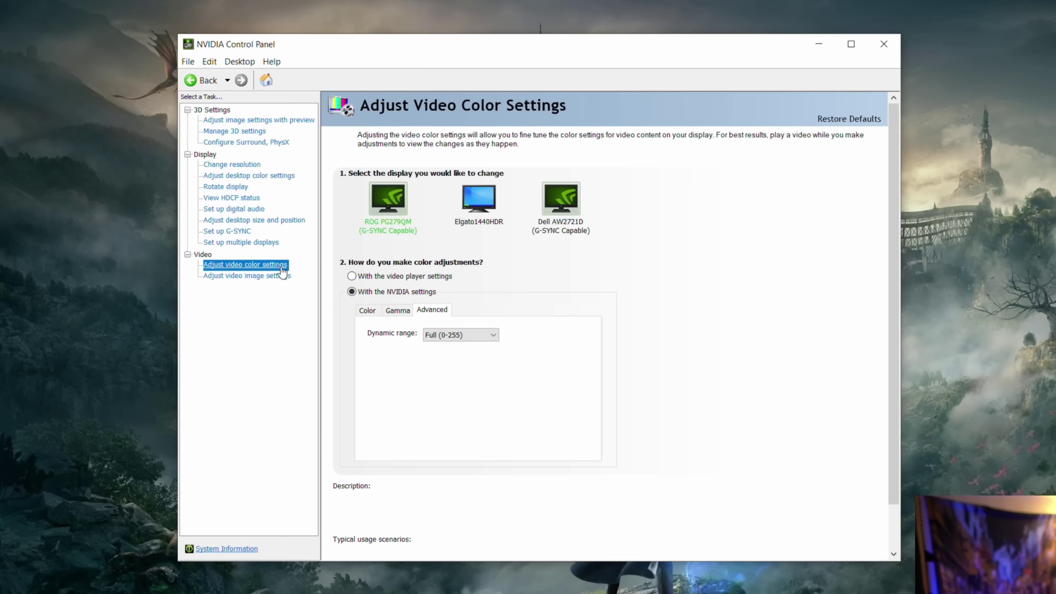
pyautogui.moveTo(439, 275)
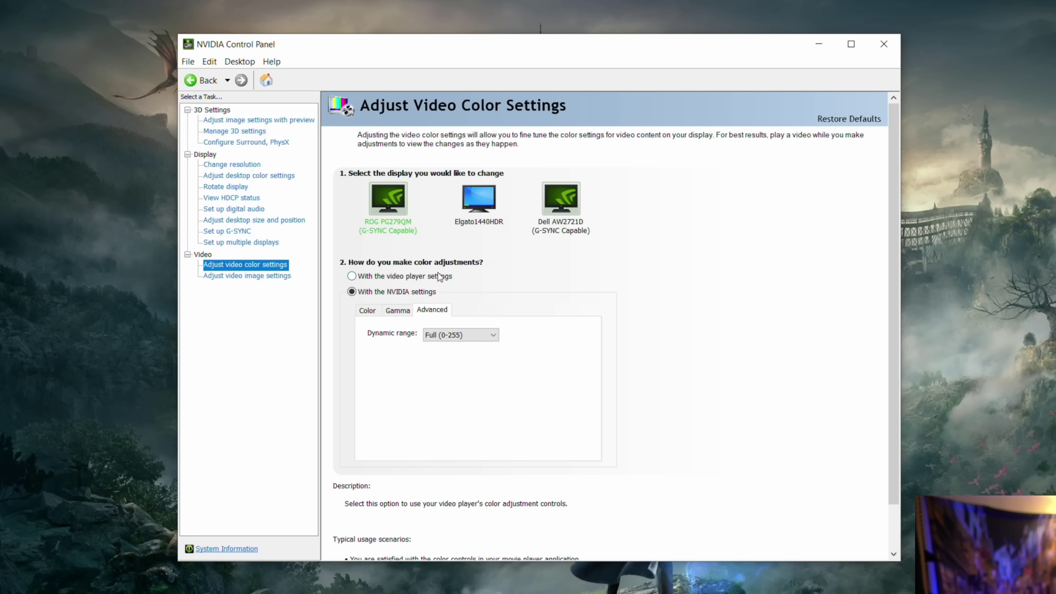
pyautogui.moveTo(377, 293)
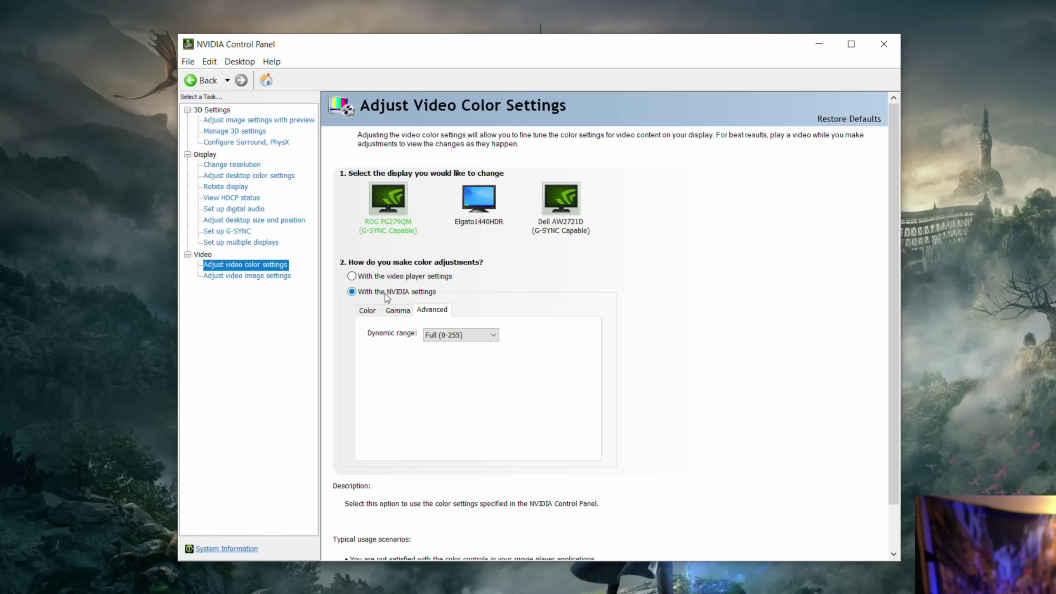
pyautogui.moveTo(456, 337)
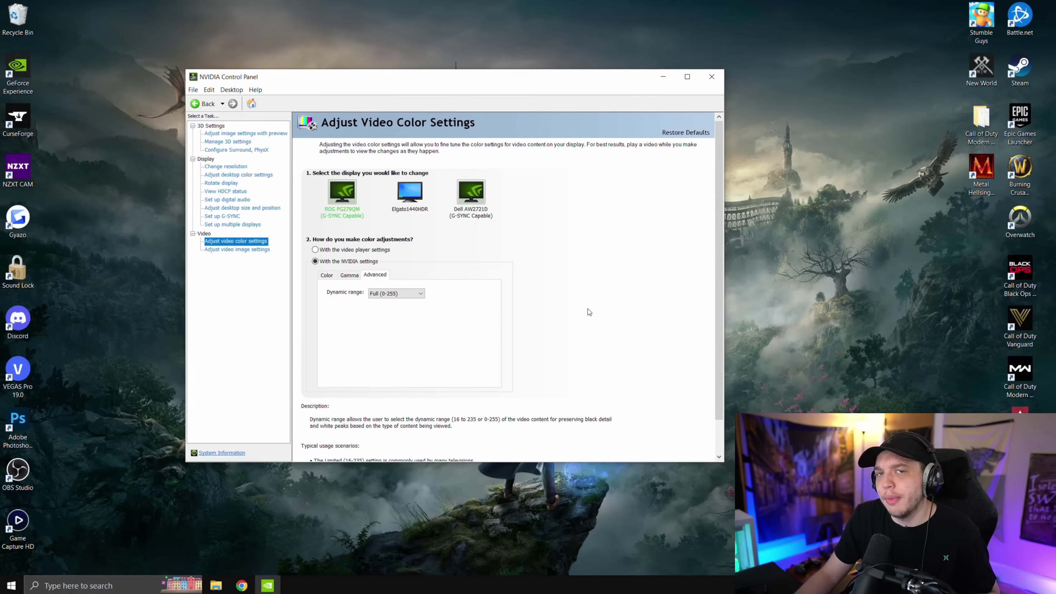
# Check the G-SYNC setup and switch Max Frame Rate to On in the global 3D settings.
pyautogui.click(222, 216)
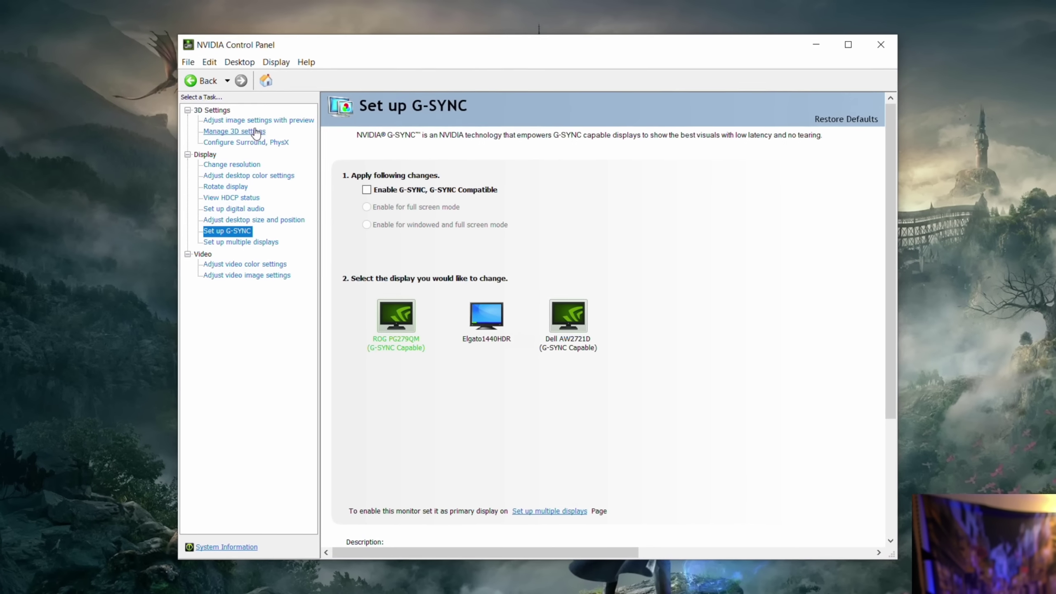
pyautogui.click(244, 142)
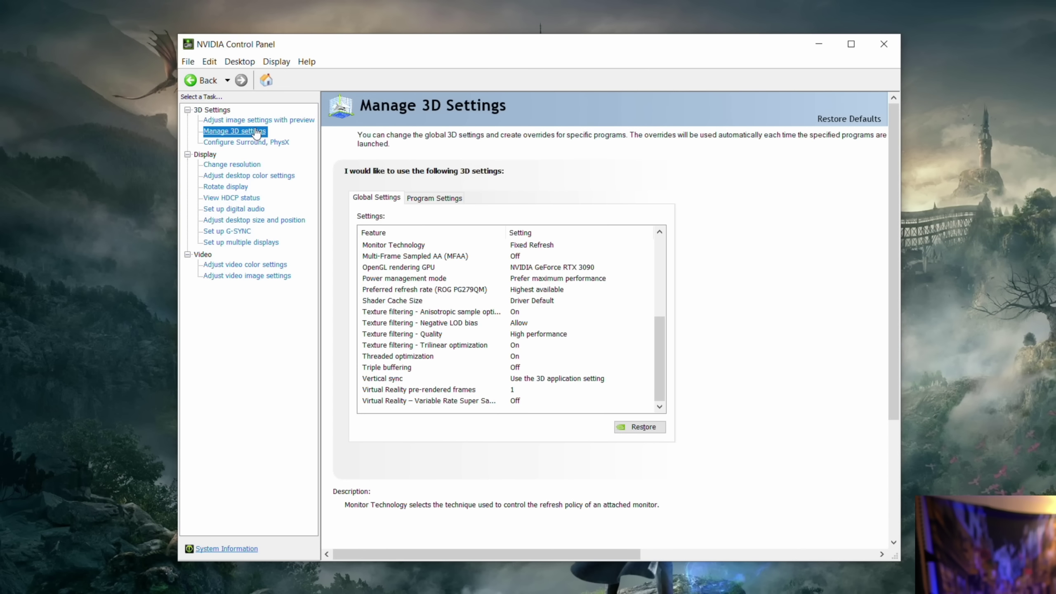
pyautogui.moveTo(655, 264); pyautogui.dragTo(658, 284)
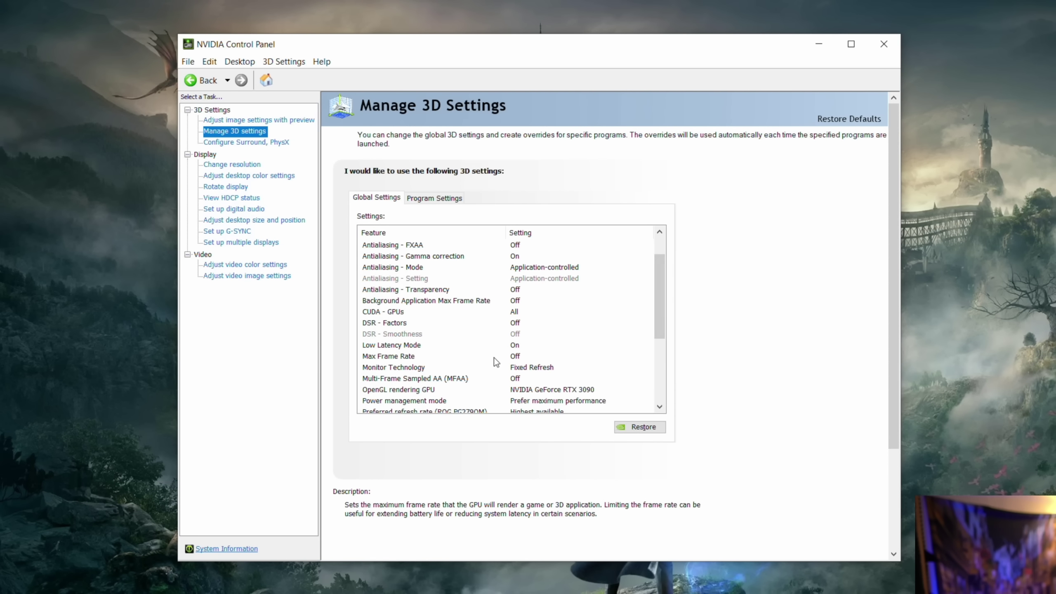
pyautogui.click(521, 358)
pyautogui.click(525, 357)
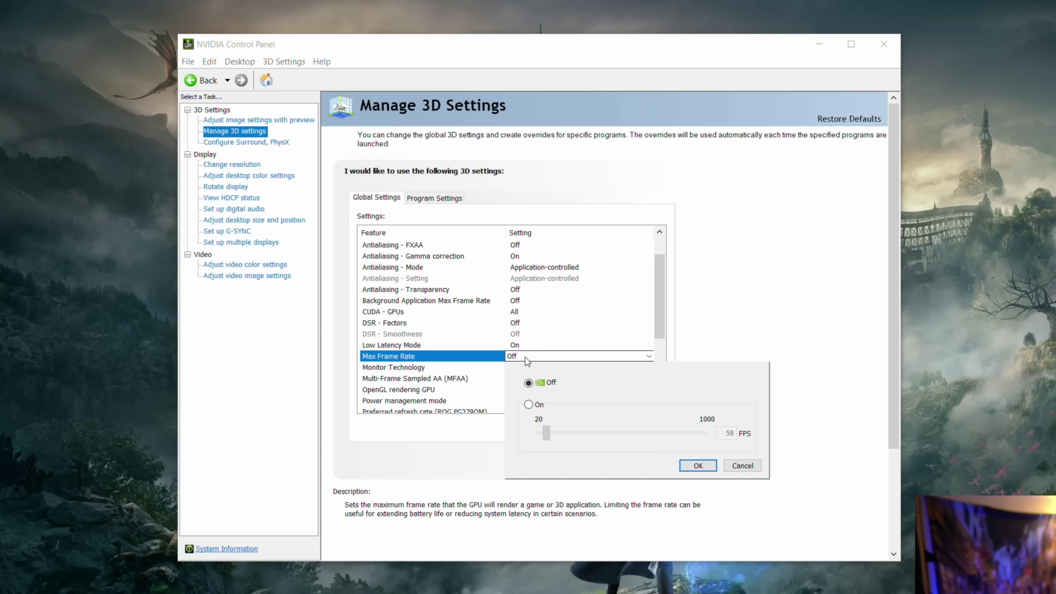
pyautogui.click(529, 404)
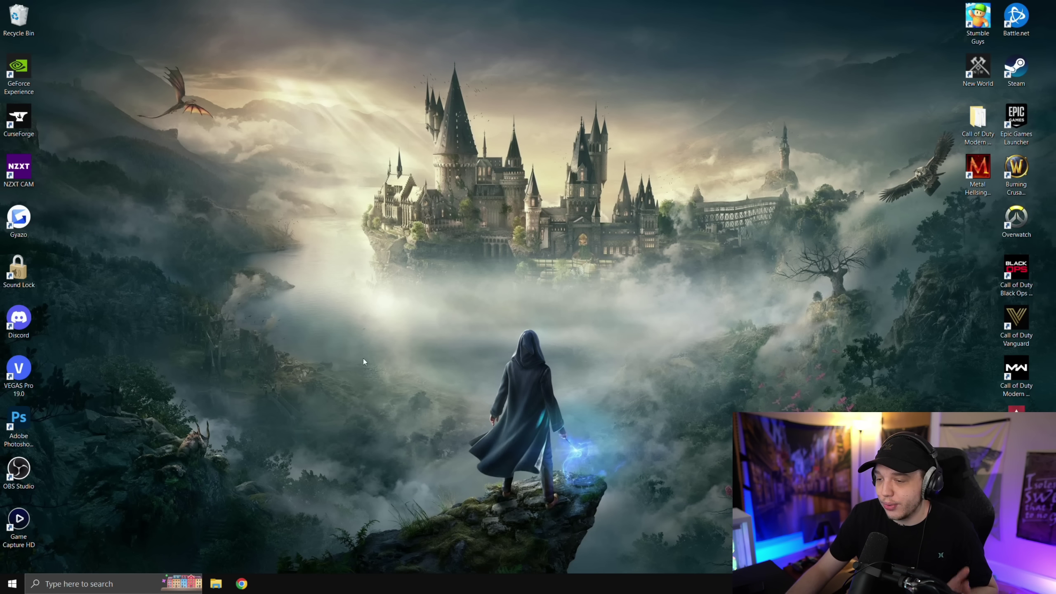
# Switch to Google Chrome and open its customize and control options.
pyautogui.click(243, 584)
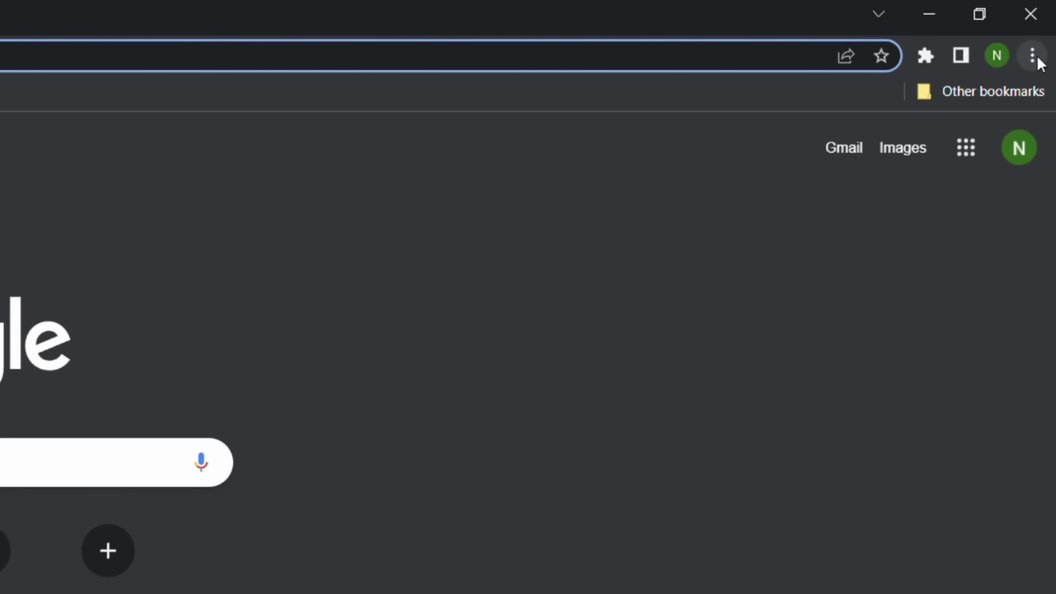
pyautogui.click(1033, 54)
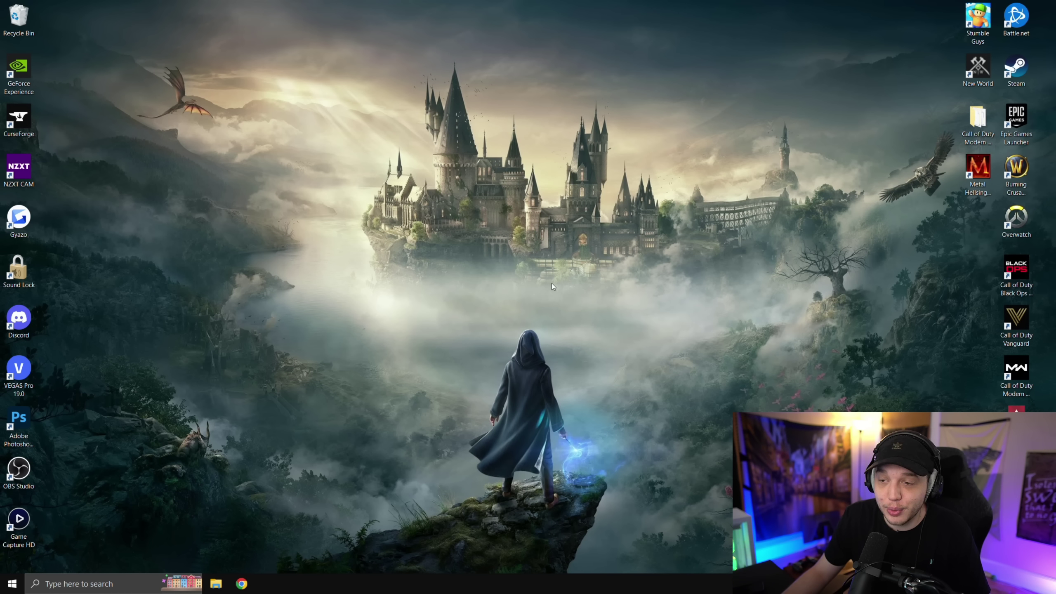
# Search Windows for "background" and open the Background apps settings.
pyautogui.click(101, 584)
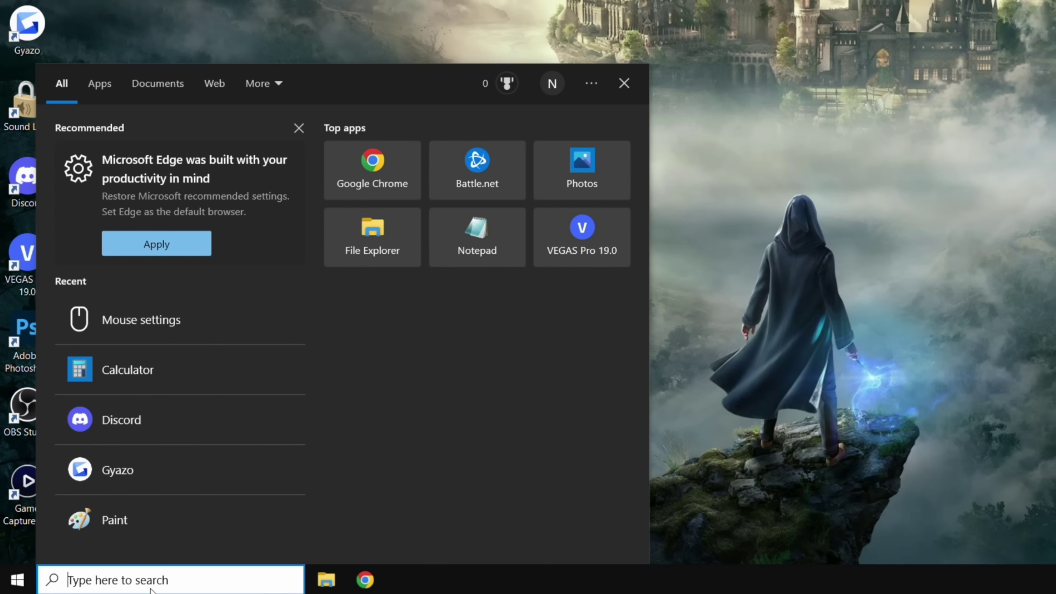
pyautogui.write('background')
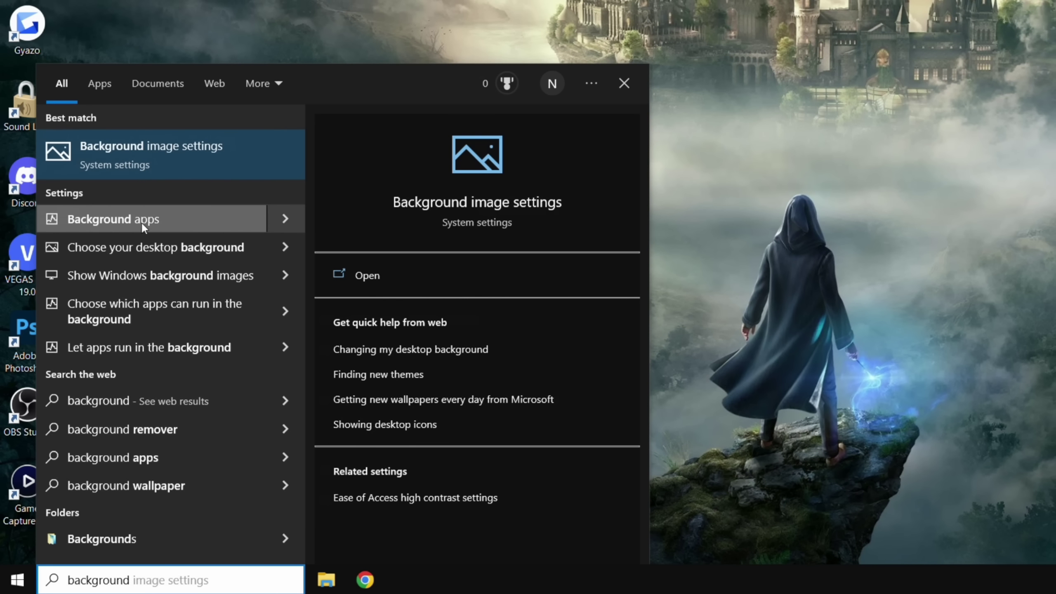
pyautogui.click(169, 221)
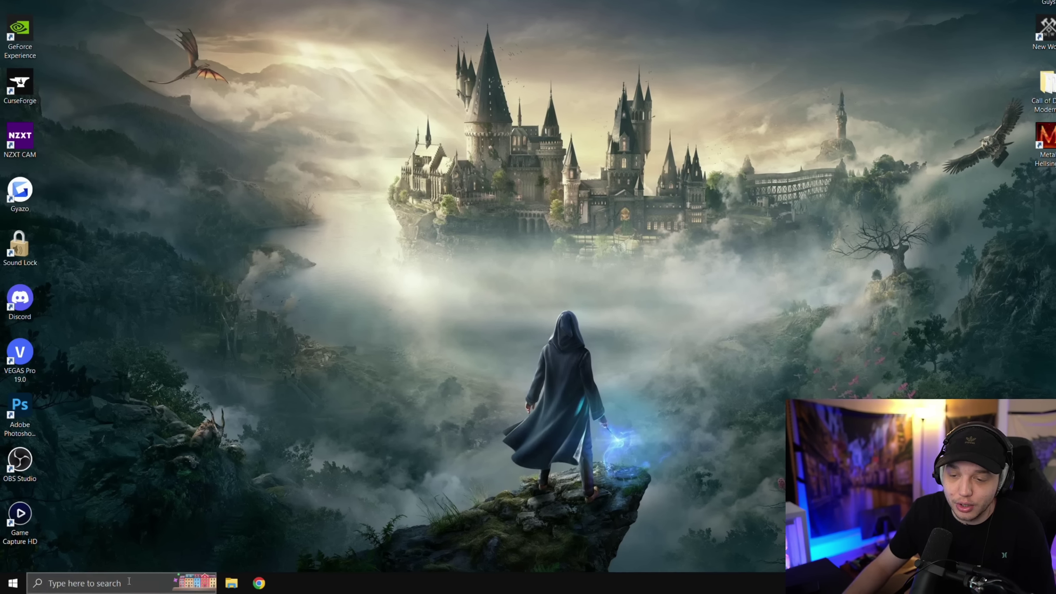
# Search Windows for "mouse", open the additional mouse options from Mouse settings and show the pointer options.
pyautogui.click(129, 581)
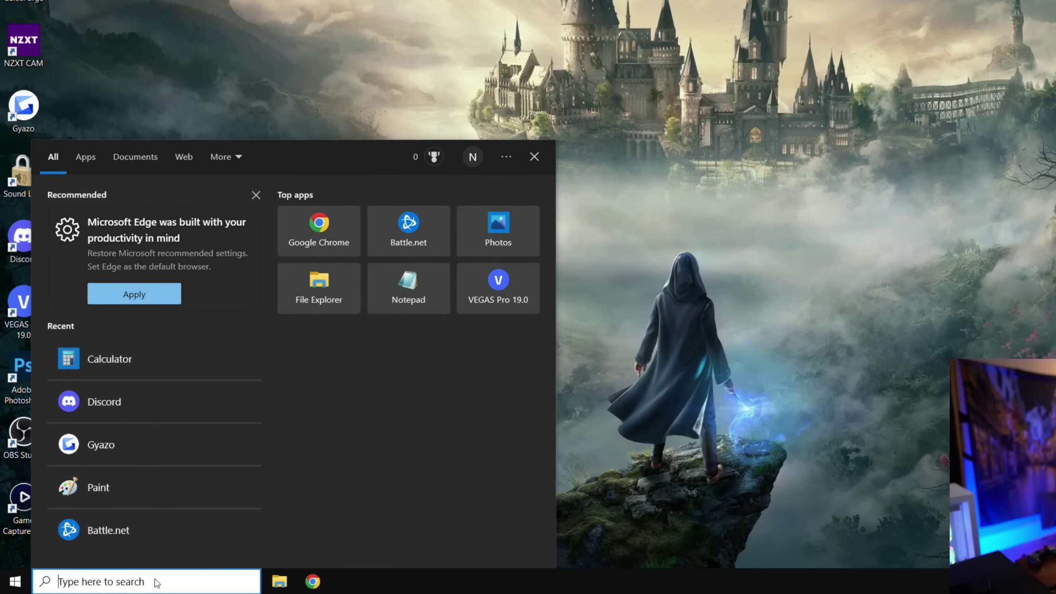
pyautogui.write('mouse')
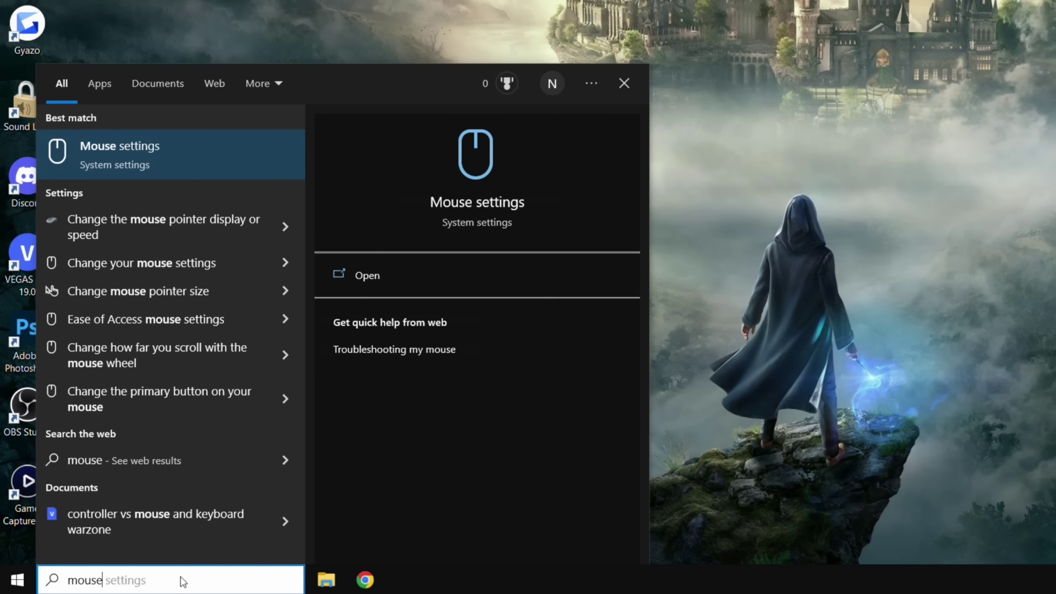
pyautogui.click(255, 149)
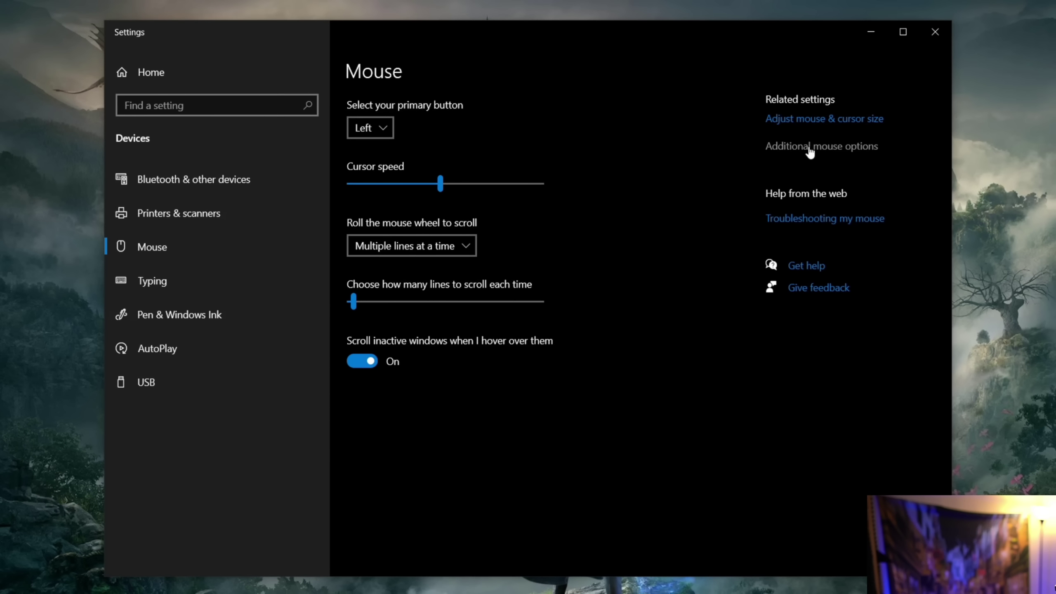
pyautogui.click(810, 151)
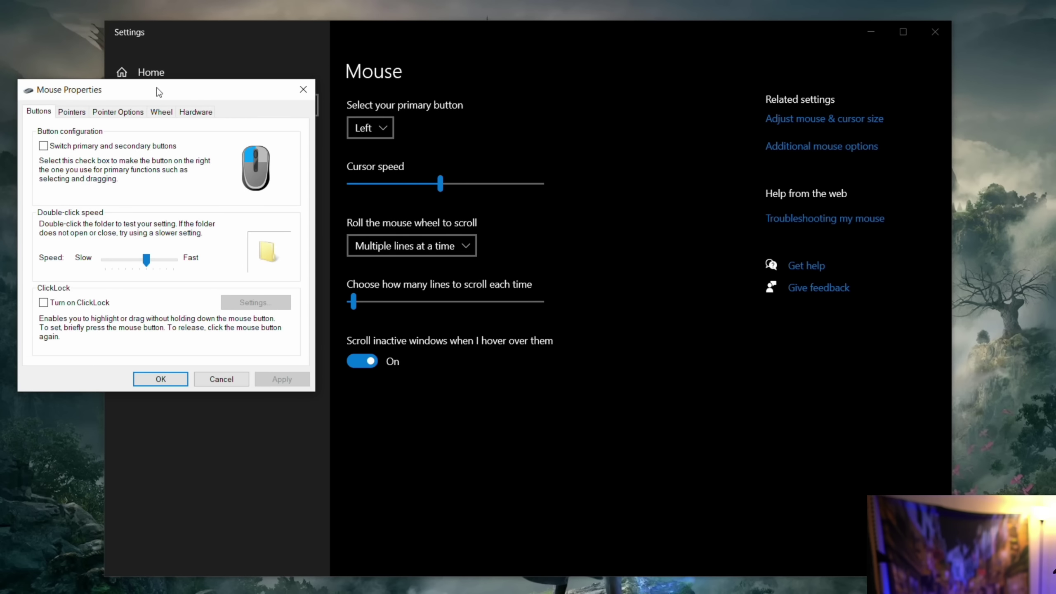
pyautogui.moveTo(160, 88); pyautogui.dragTo(486, 105)
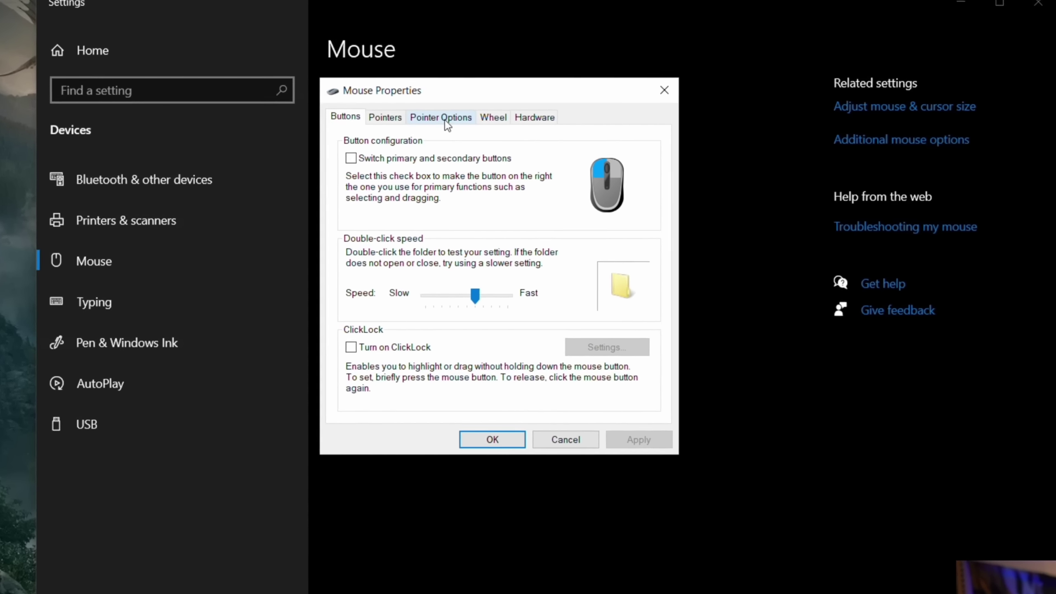
pyautogui.click(456, 107)
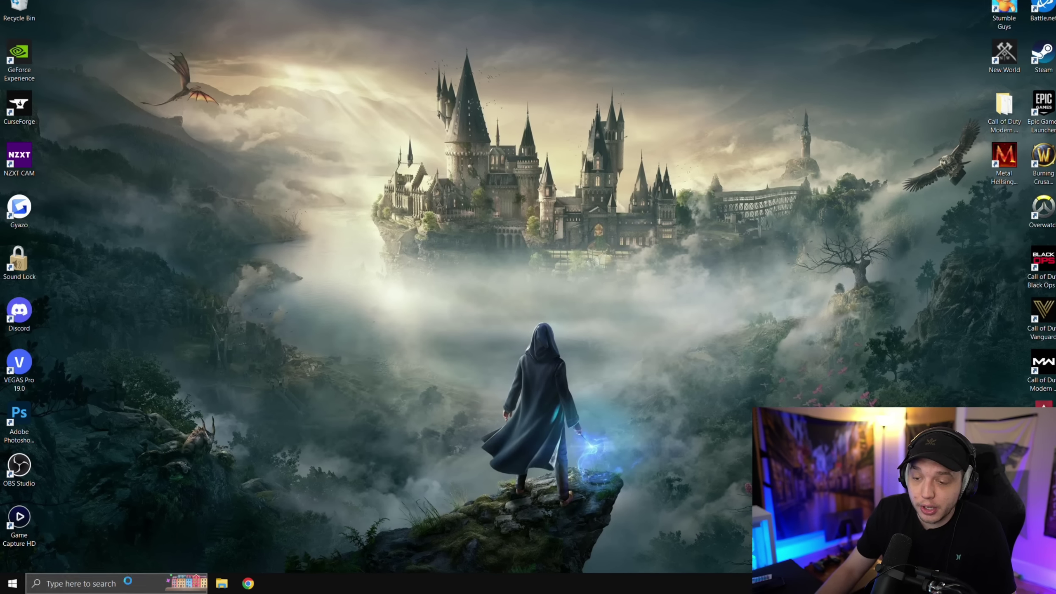
# Find the Power & sleep settings, open the additional power settings and collapse and expand the additional power plans.
pyautogui.click(129, 583)
pyautogui.write('power')
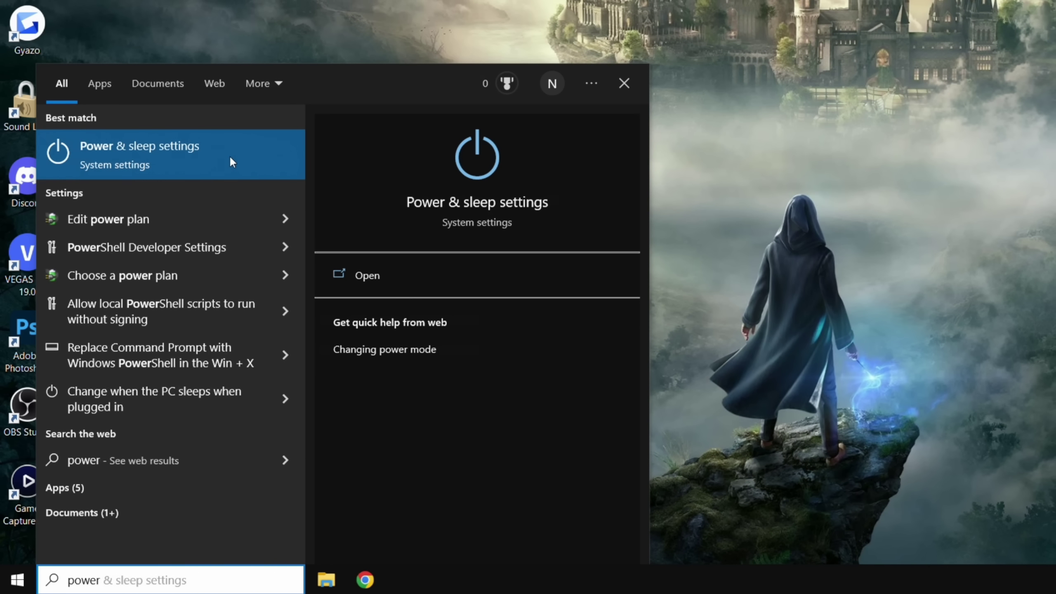
pyautogui.click(231, 159)
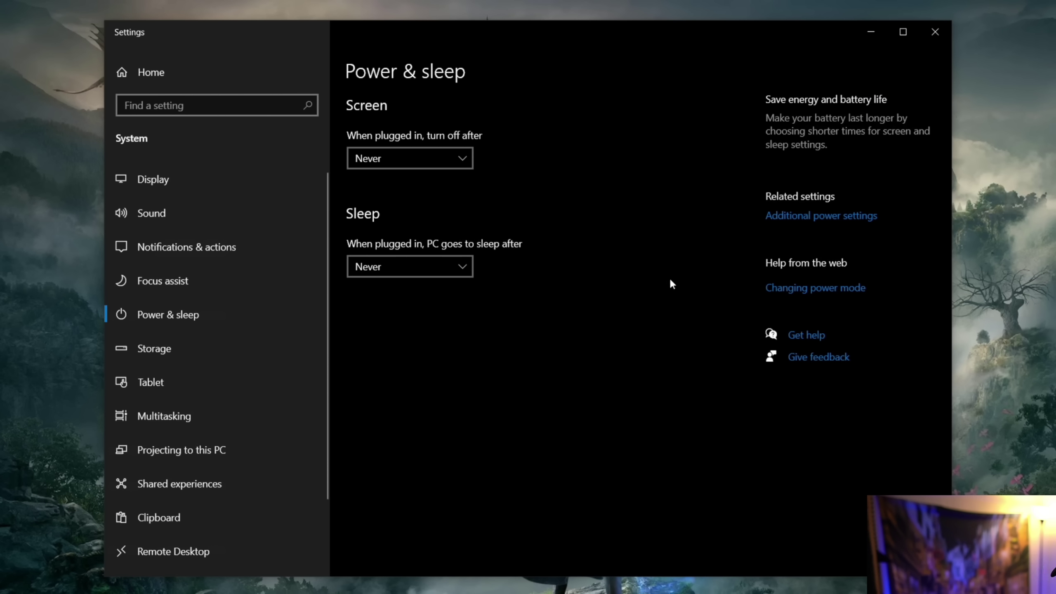
pyautogui.click(866, 226)
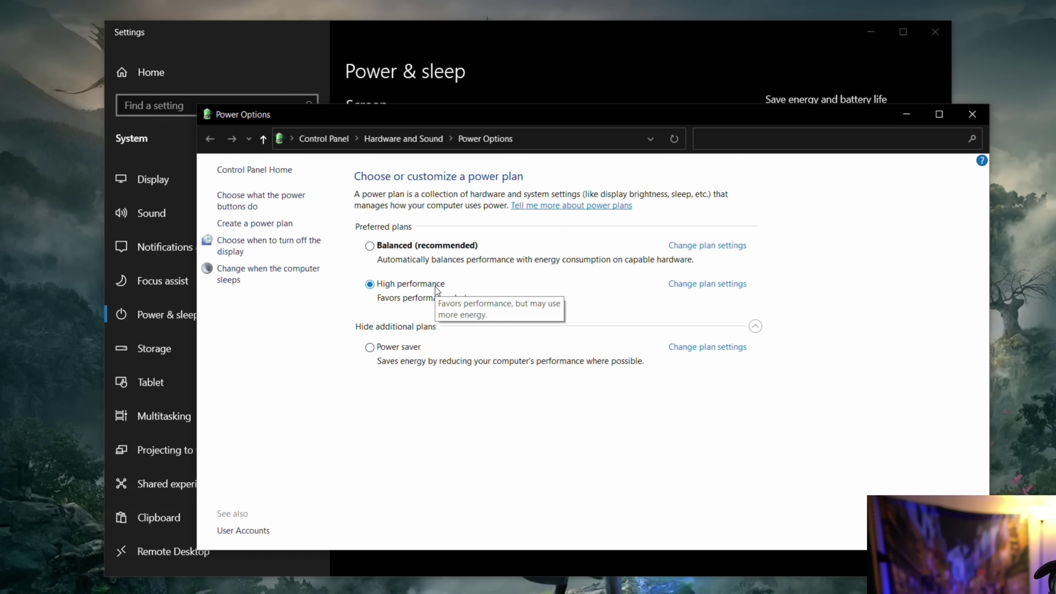
pyautogui.click(755, 328)
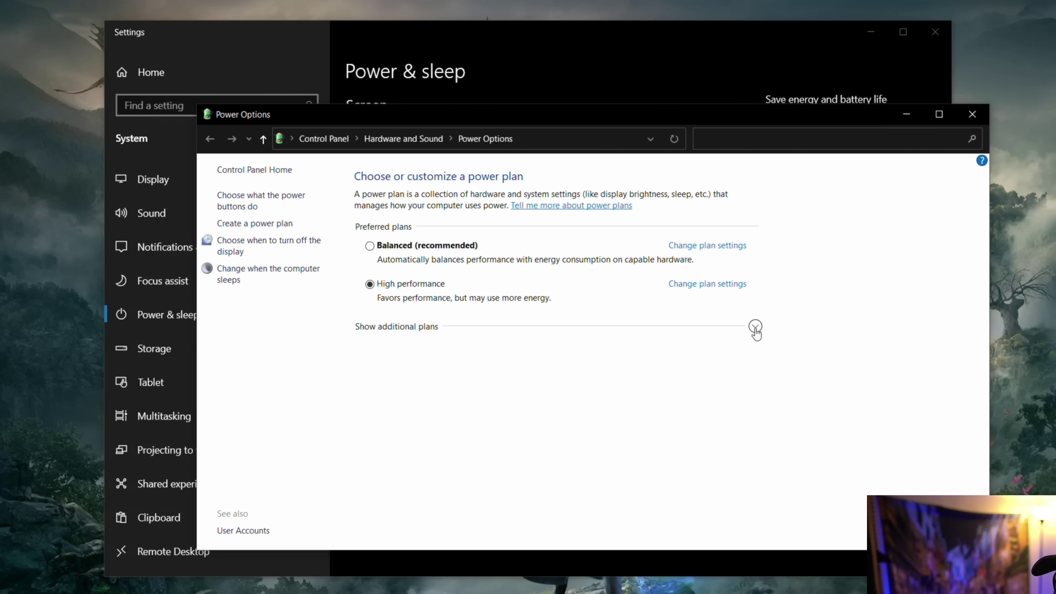
pyautogui.click(755, 327)
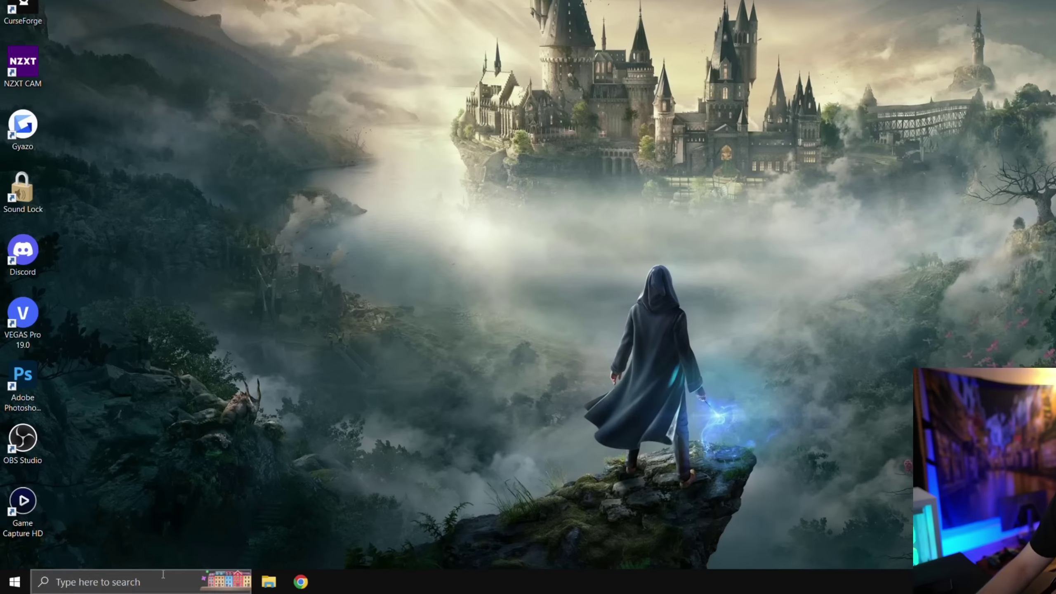
# Search Windows for "game mode" and open the Game Mode settings.
pyautogui.click(162, 575)
pyautogui.write('game mod')
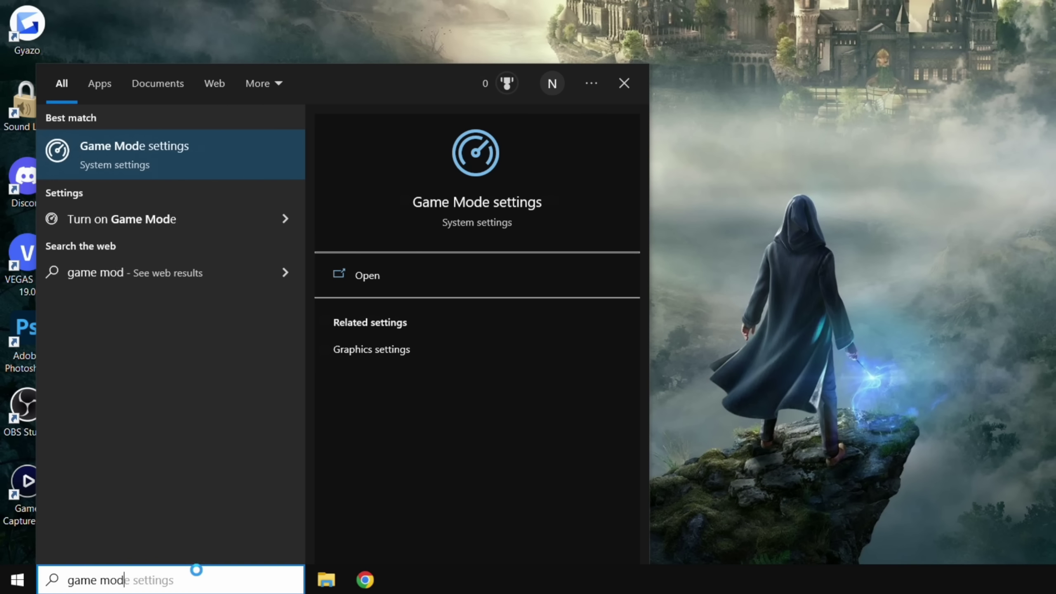
pyautogui.write('e')
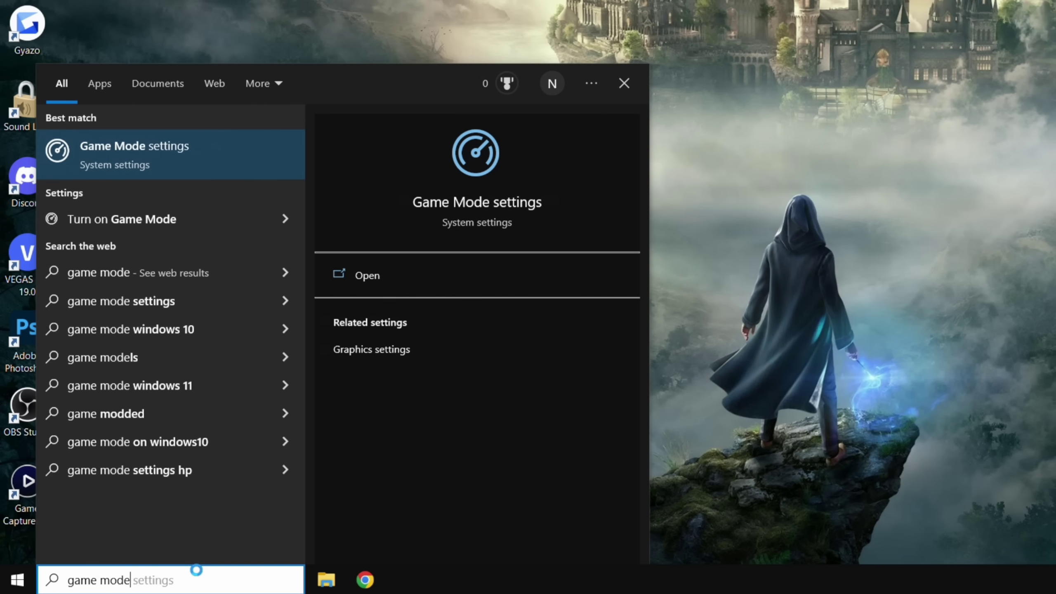
pyautogui.click(241, 145)
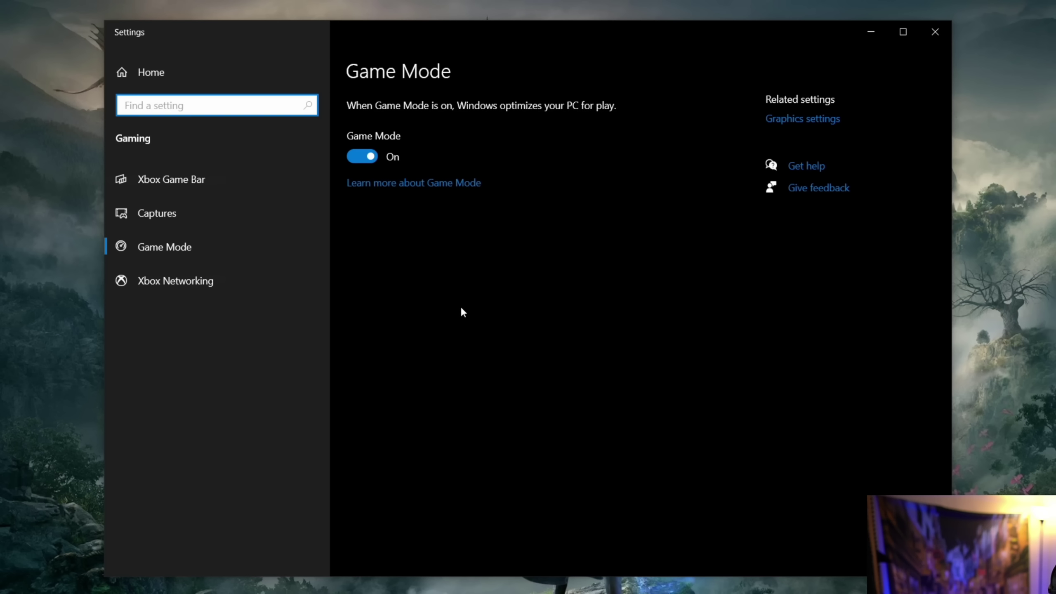
# Check the Xbox Game Bar settings, return to Game Mode and open the related Graphics settings.
pyautogui.click(243, 184)
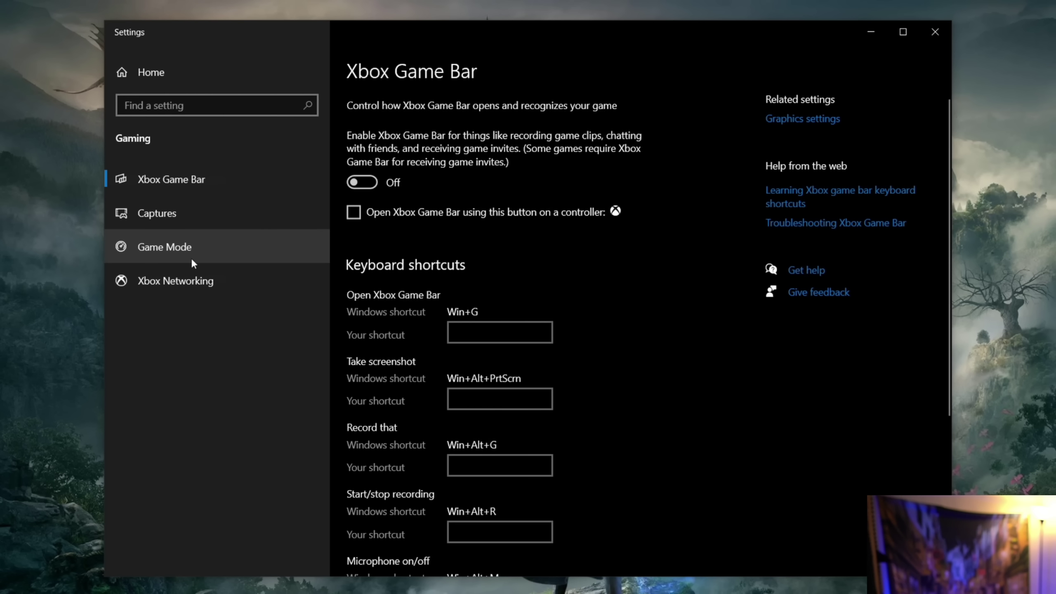
pyautogui.click(201, 252)
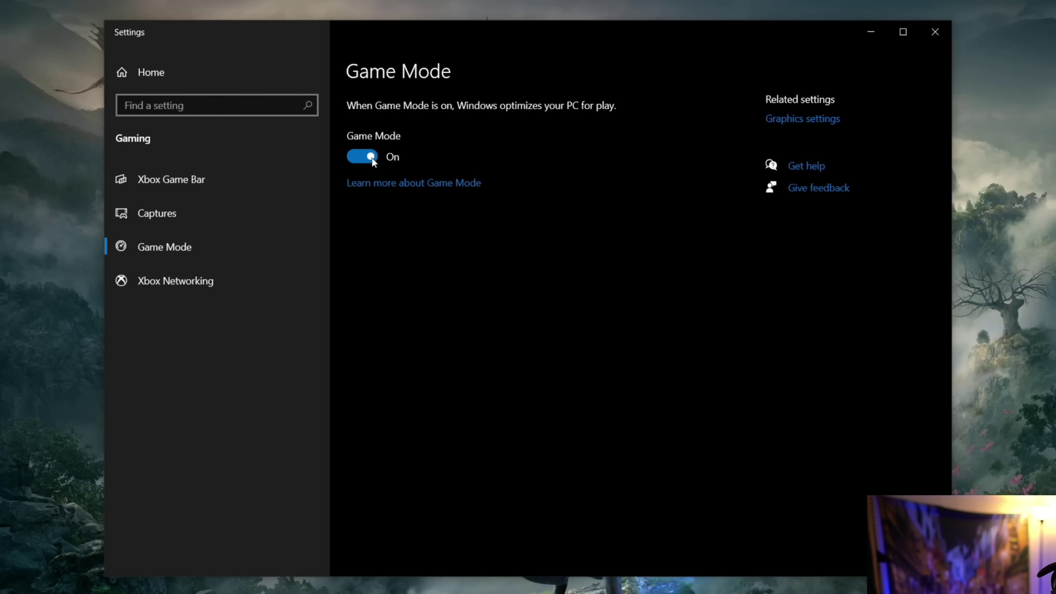
pyautogui.click(815, 122)
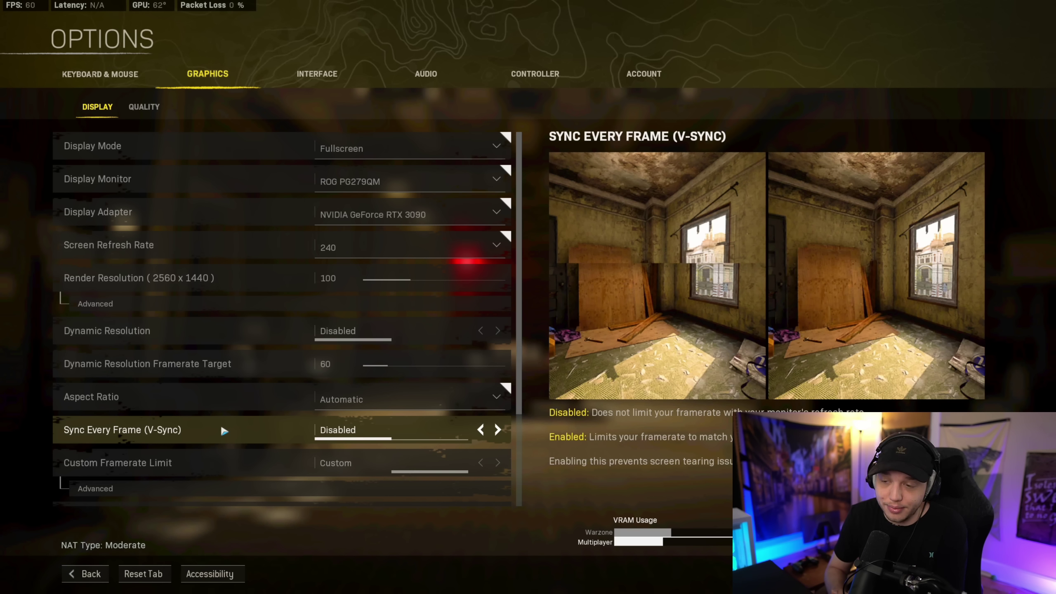
# In the game's display options, expand the advanced Custom Framerate Limit settings and review the options down to NVIDIA Reflex Low Latency.
pyautogui.scroll(-3, 223, 430)
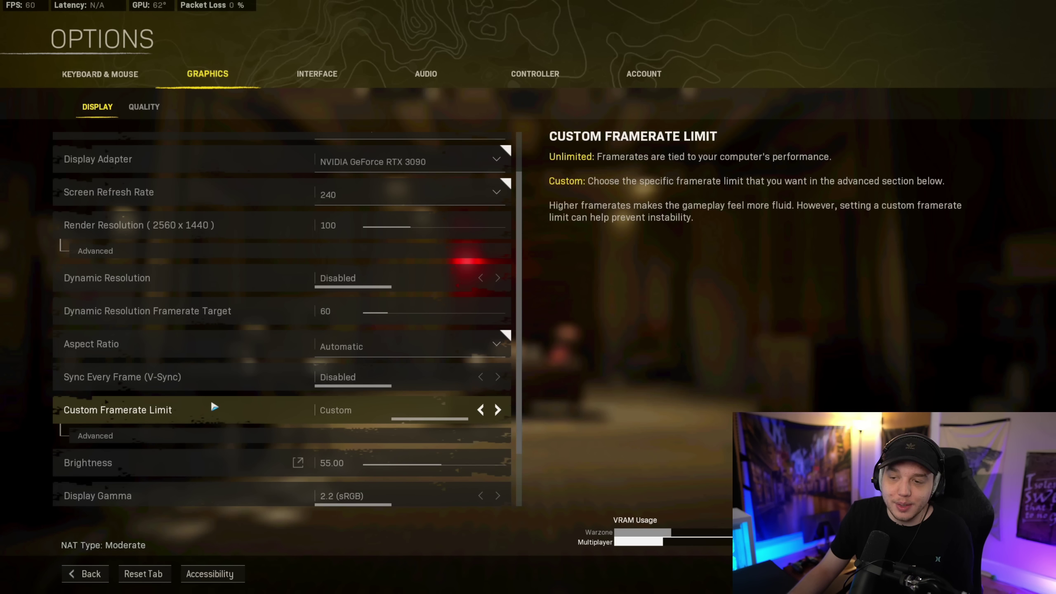
pyautogui.scroll(-1, 224, 381)
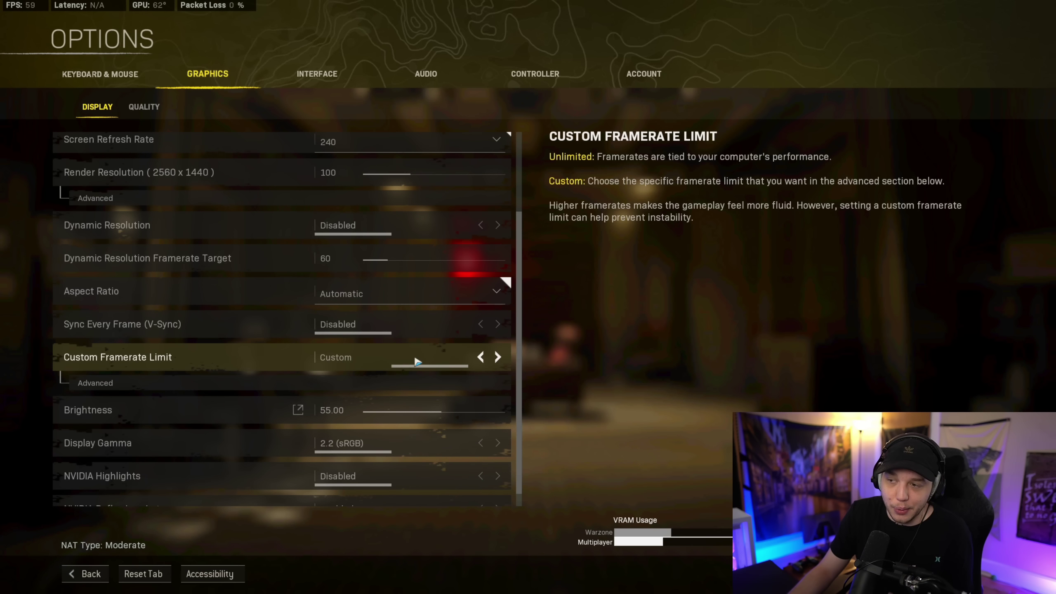
pyautogui.click(191, 383)
pyautogui.scroll(-1, 216, 392)
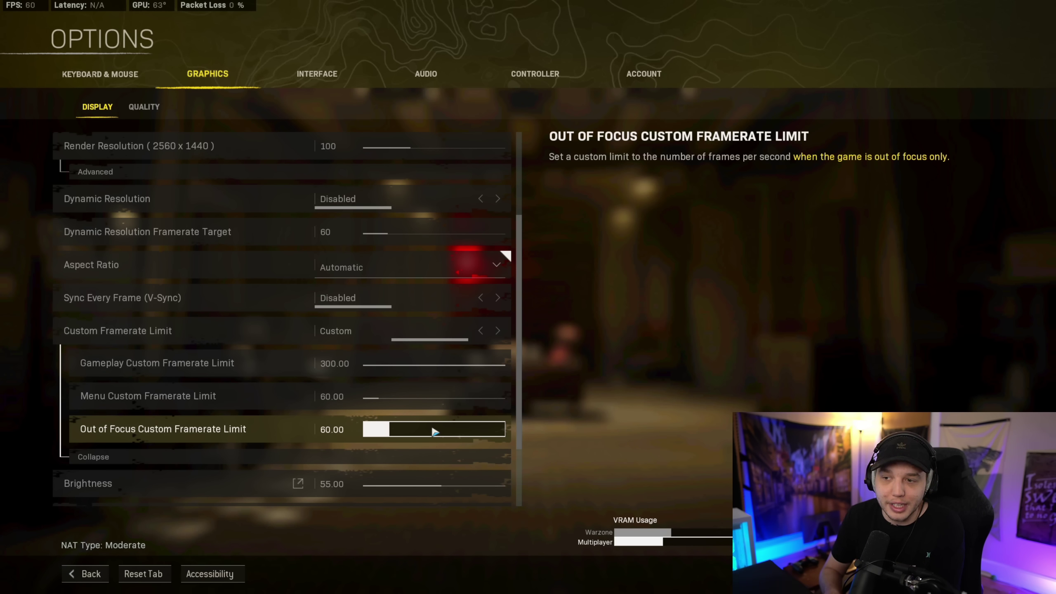
pyautogui.scroll(-3, 434, 432)
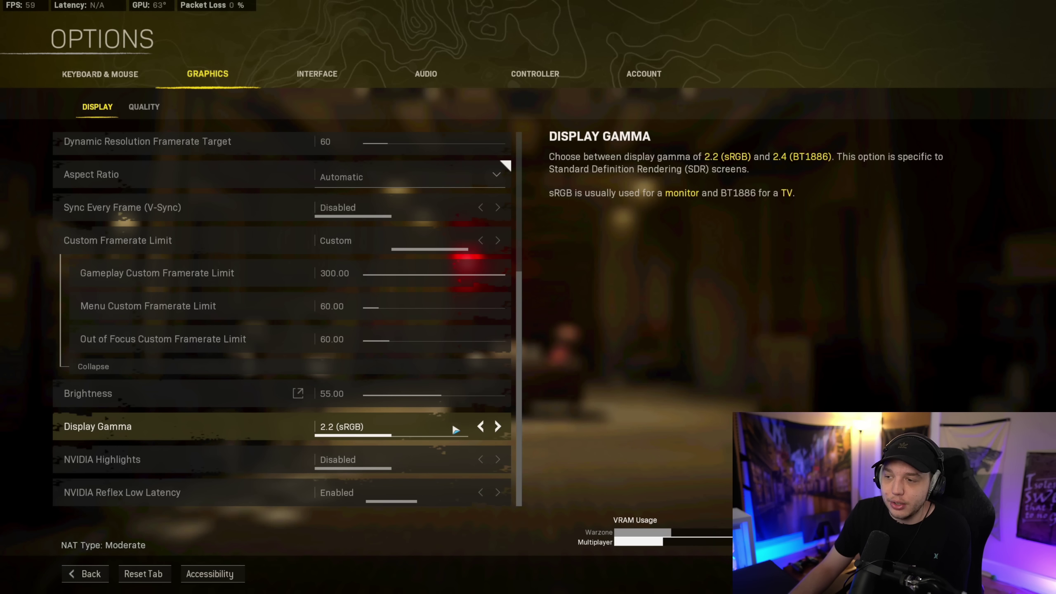
# Keep Display Gamma at 2.2 (sRGB) and switch to the Quality graphics options, applying the unsaved display settings.
pyautogui.click(481, 426)
pyautogui.click(481, 433)
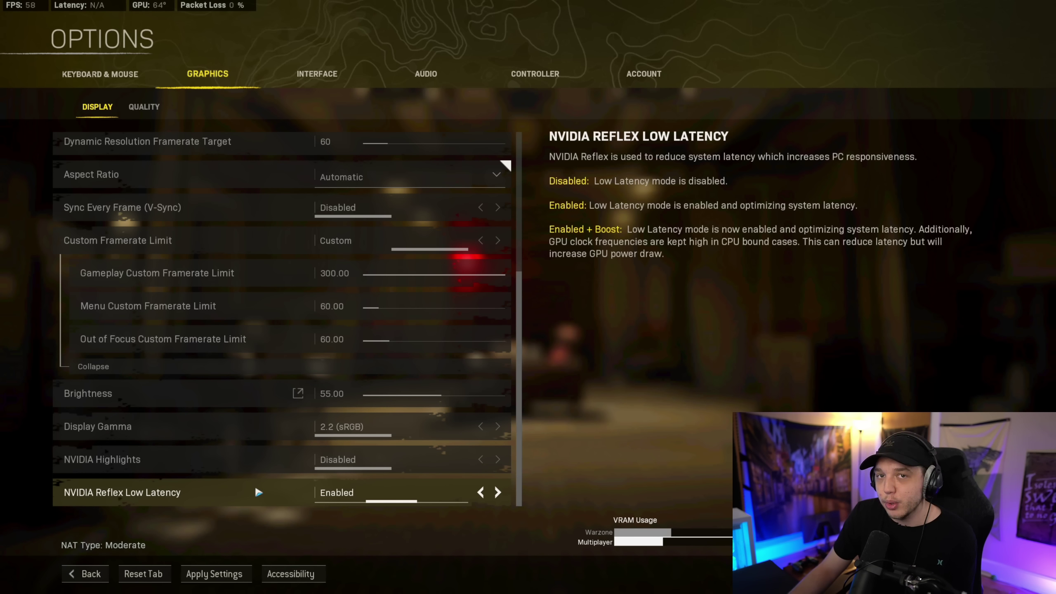
pyautogui.click(144, 107)
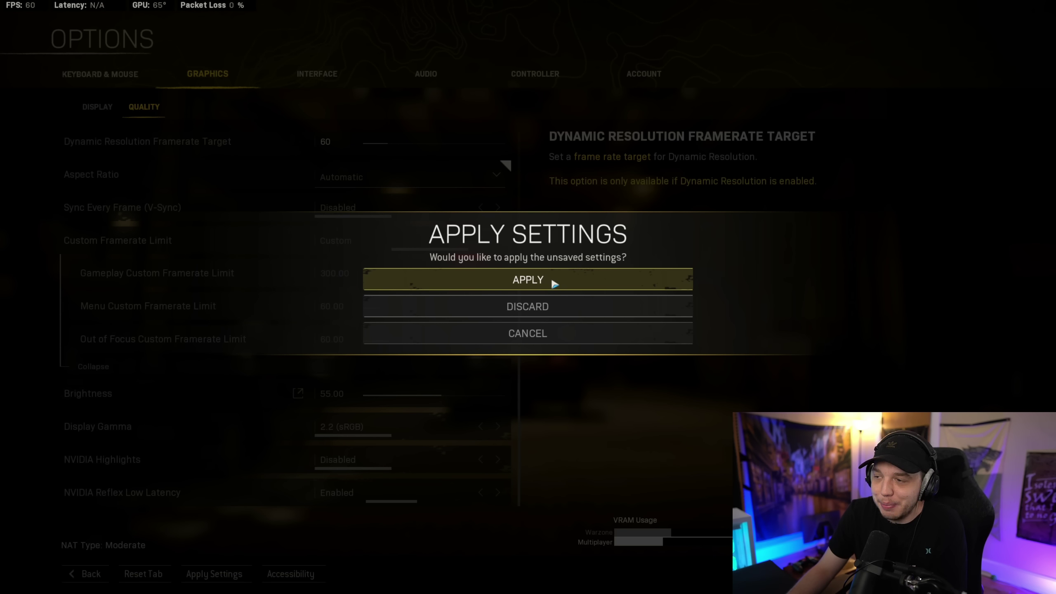
pyautogui.click(560, 284)
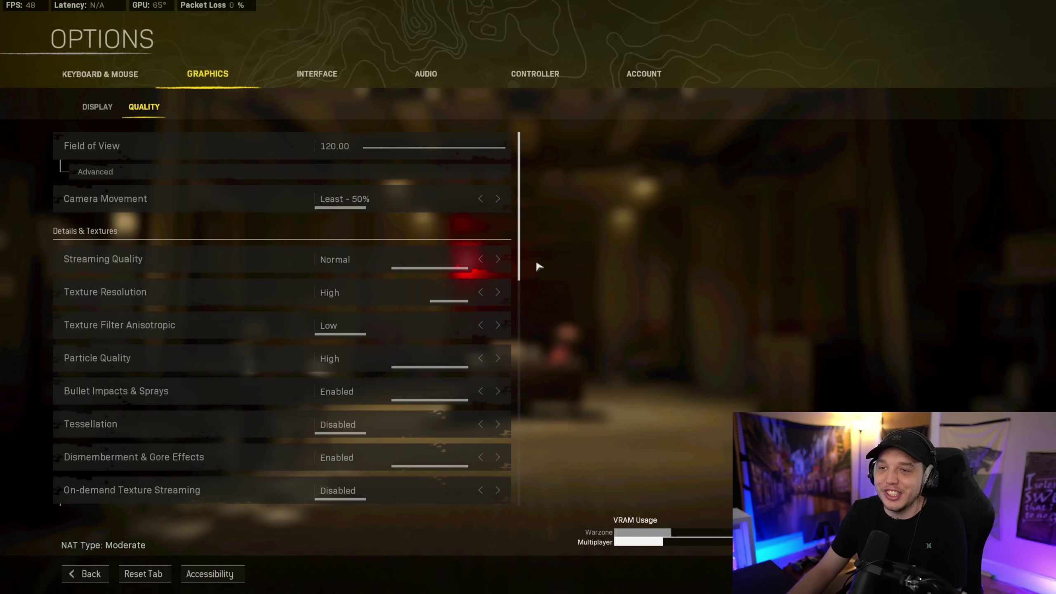